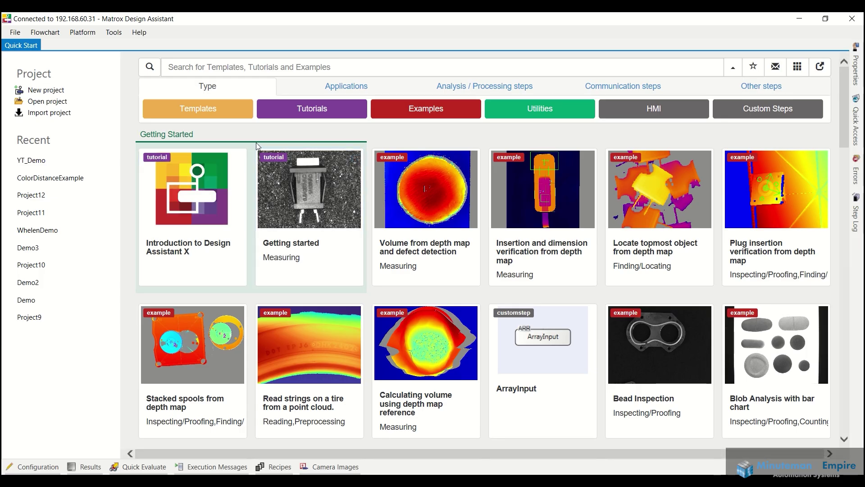
# Open the Tools menu on the Quick Start page to reveal Restore Default Settings.
pyautogui.click(113, 32)
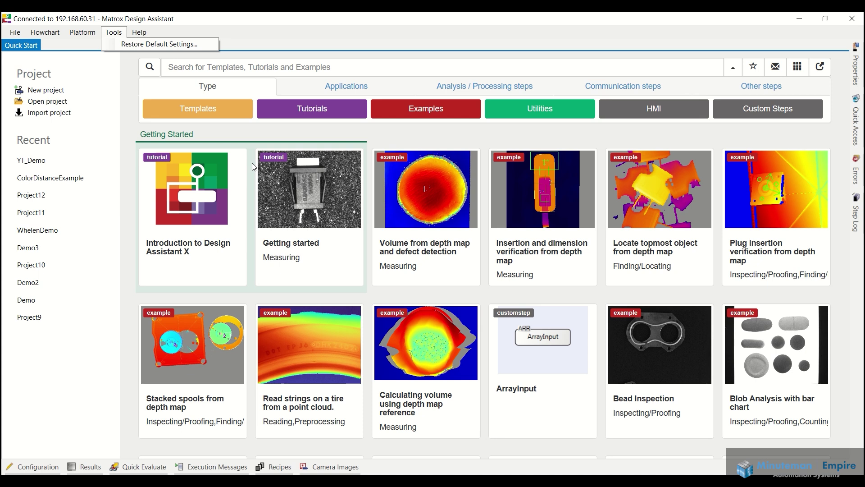
pyautogui.click(94, 88)
pyautogui.click(60, 90)
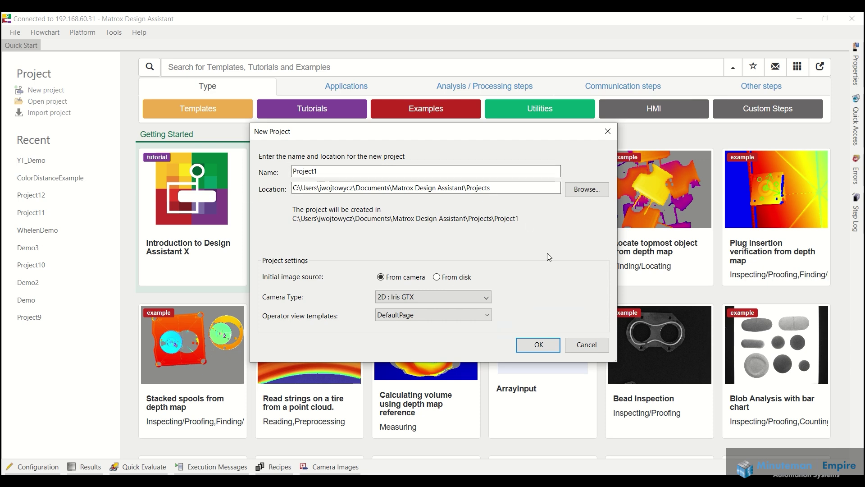
pyautogui.click(586, 345)
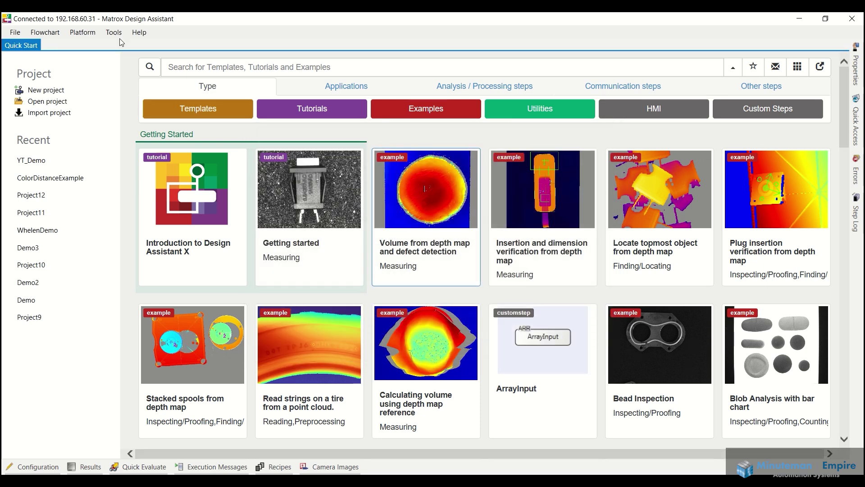
pyautogui.click(82, 32)
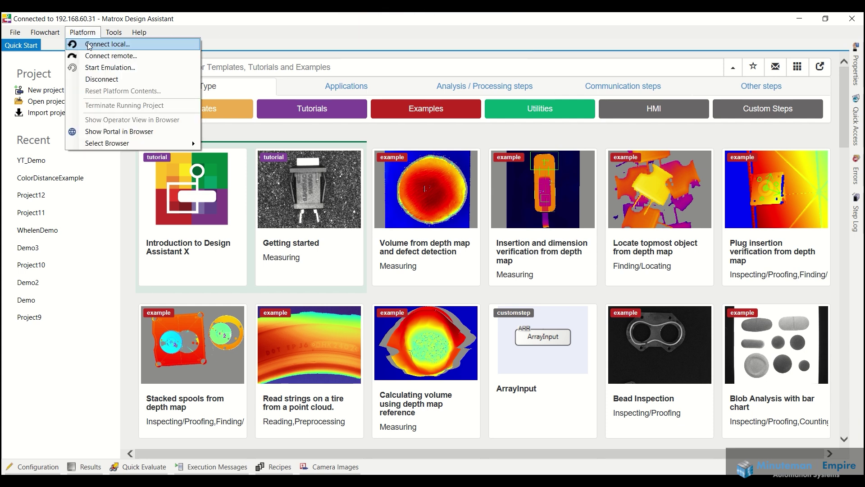
pyautogui.click(109, 56)
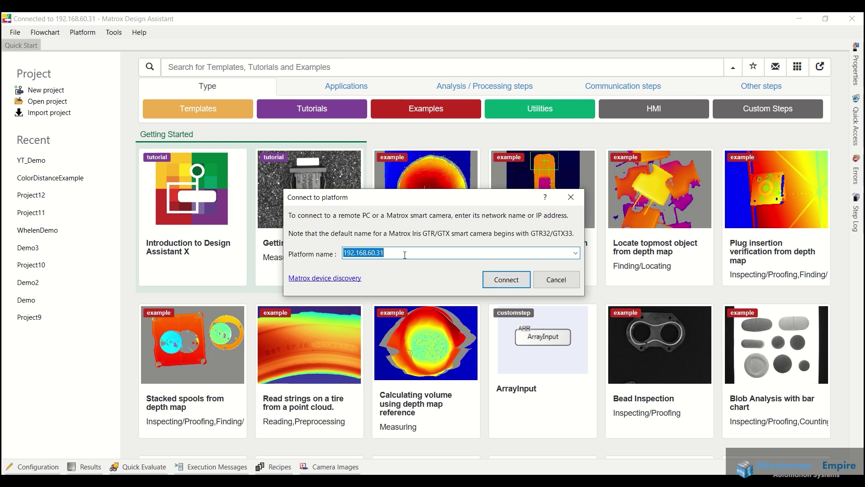
pyautogui.click(518, 282)
pyautogui.click(504, 291)
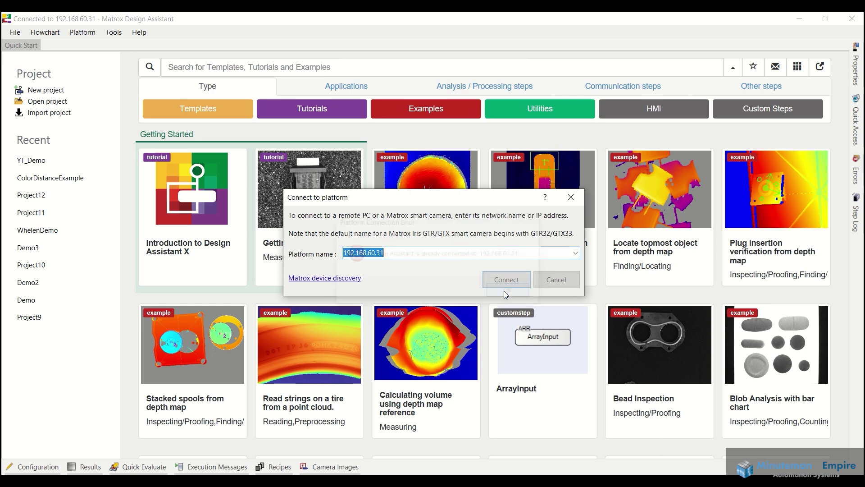
pyautogui.click(559, 282)
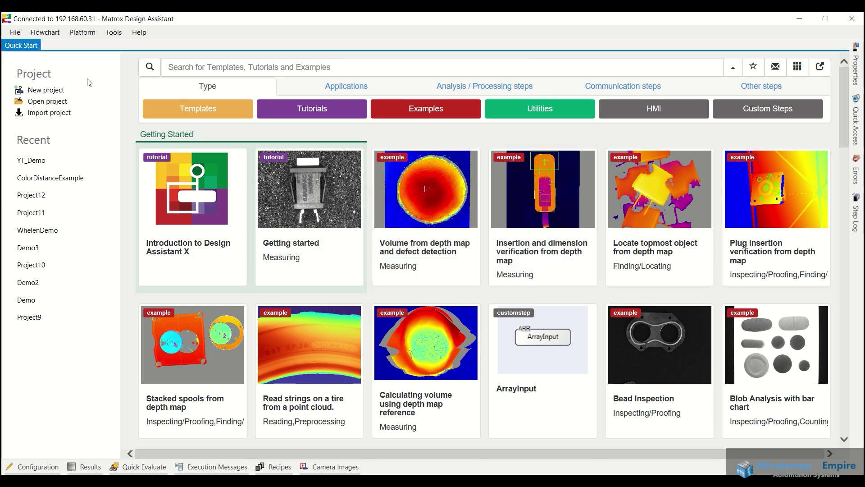
# Create a From camera project named Example_Cube for the 2D Iris GTX camera.
pyautogui.click(46, 91)
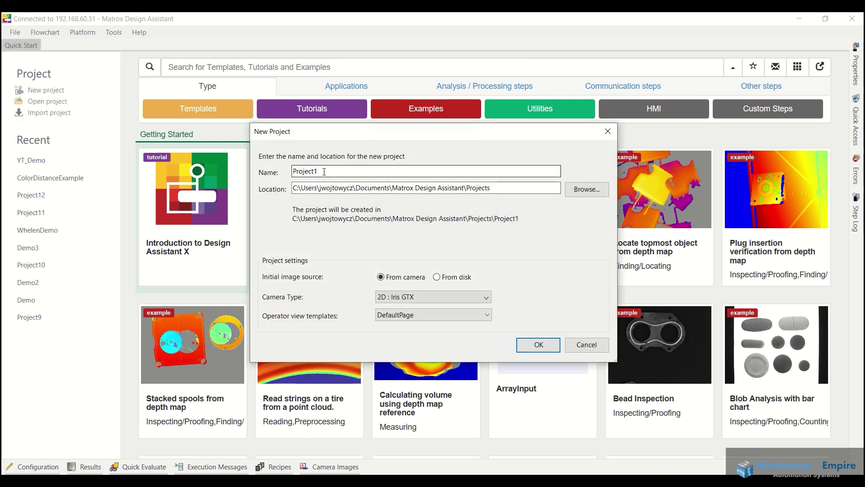
pyautogui.moveTo(324, 171); pyautogui.dragTo(275, 176)
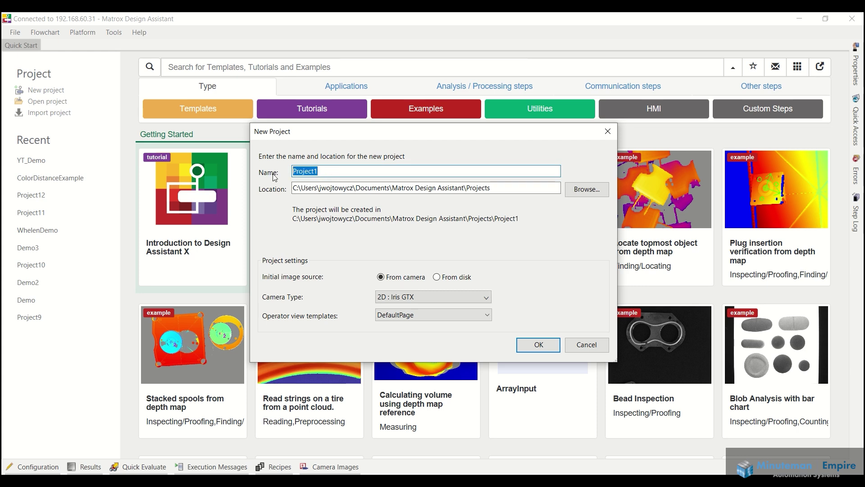
pyautogui.write('Example_Cube')
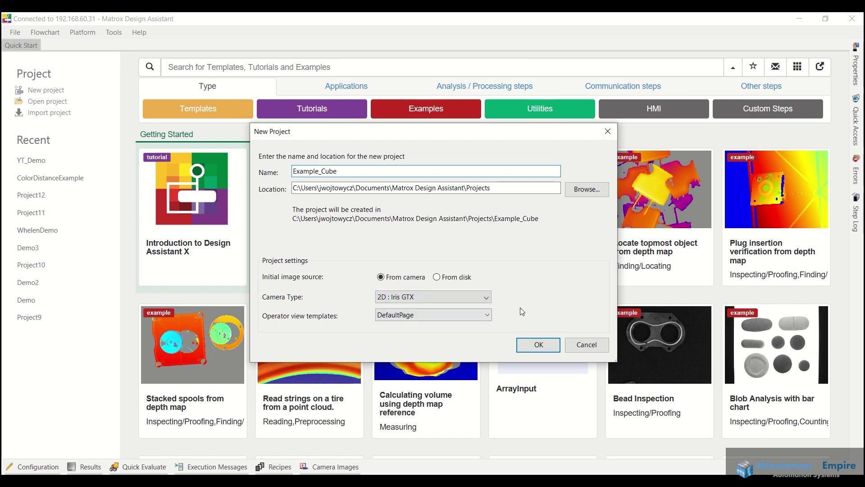
pyautogui.click(538, 344)
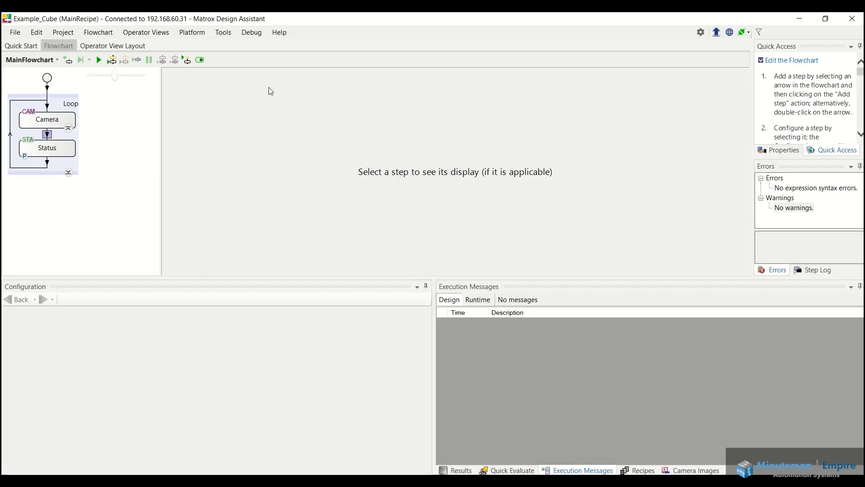
# Grab an image of the M cube with the Camera step and open platform configuration.
pyautogui.click(63, 119)
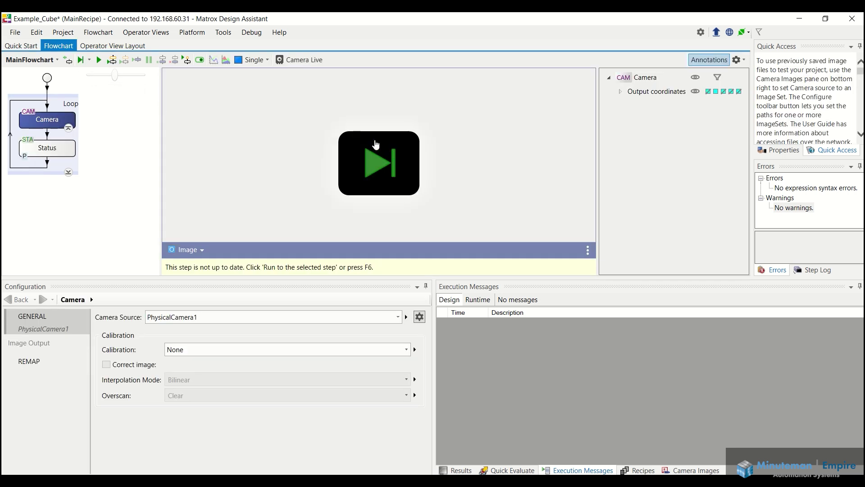
pyautogui.click(371, 160)
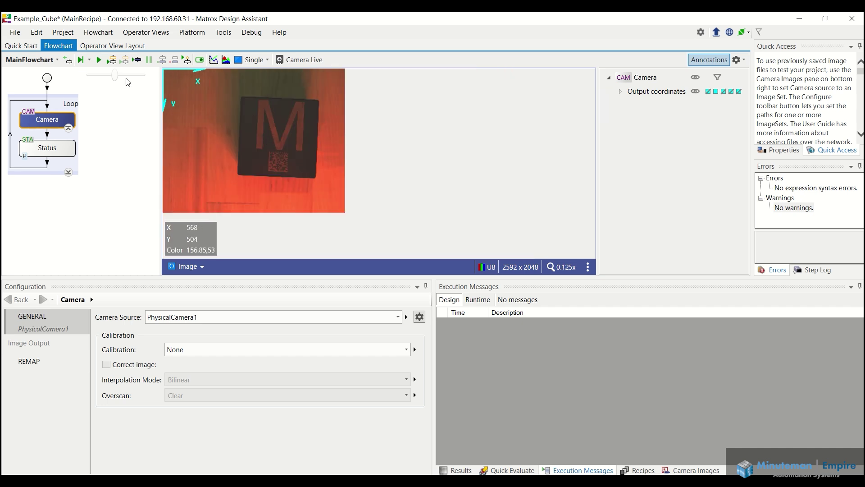
pyautogui.click(66, 34)
pyautogui.click(95, 44)
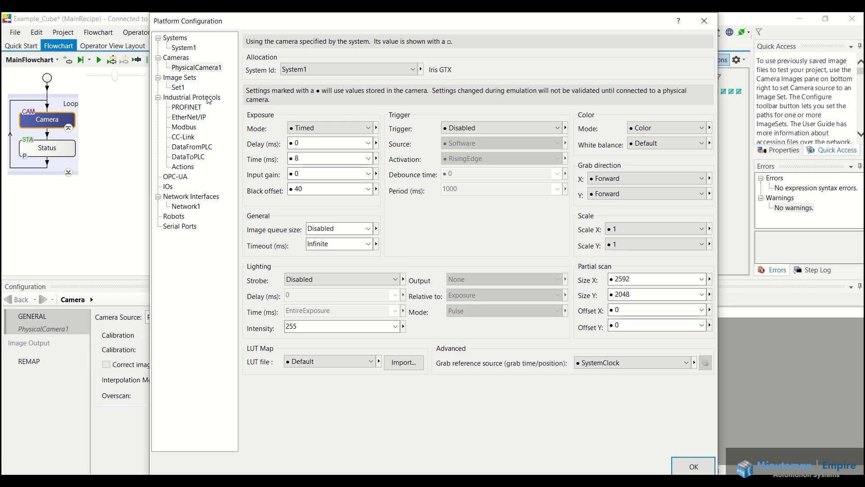
pyautogui.click(197, 118)
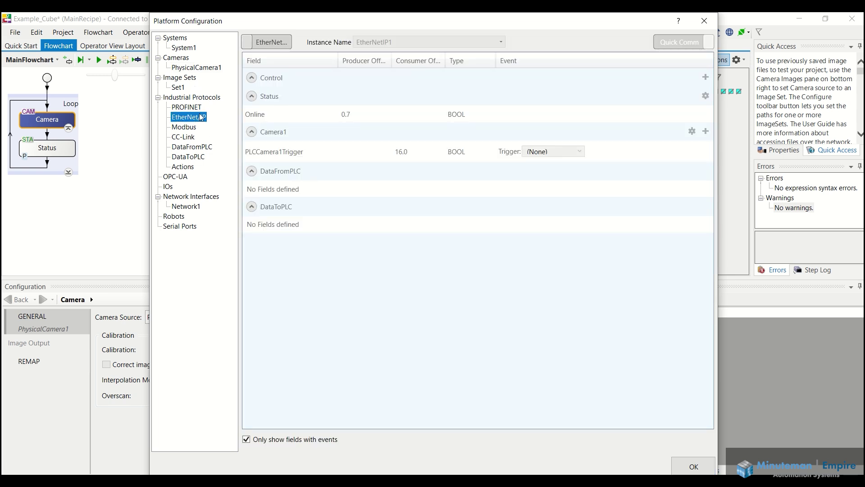
pyautogui.click(262, 42)
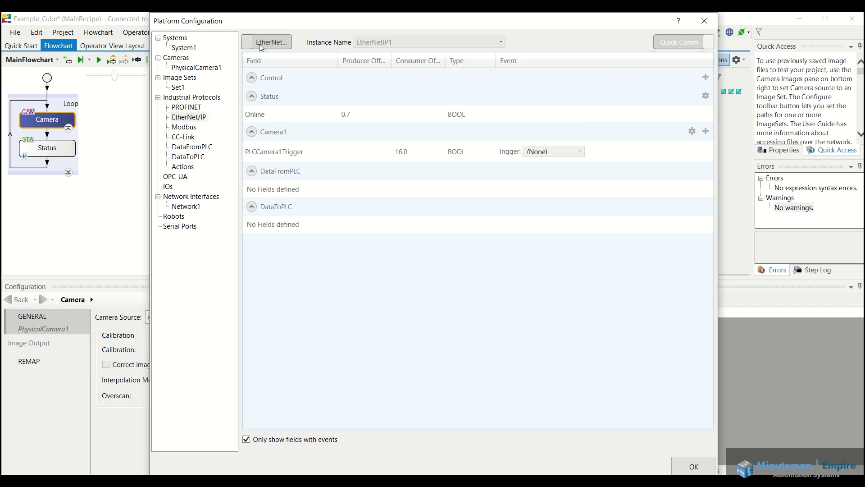
pyautogui.click(262, 45)
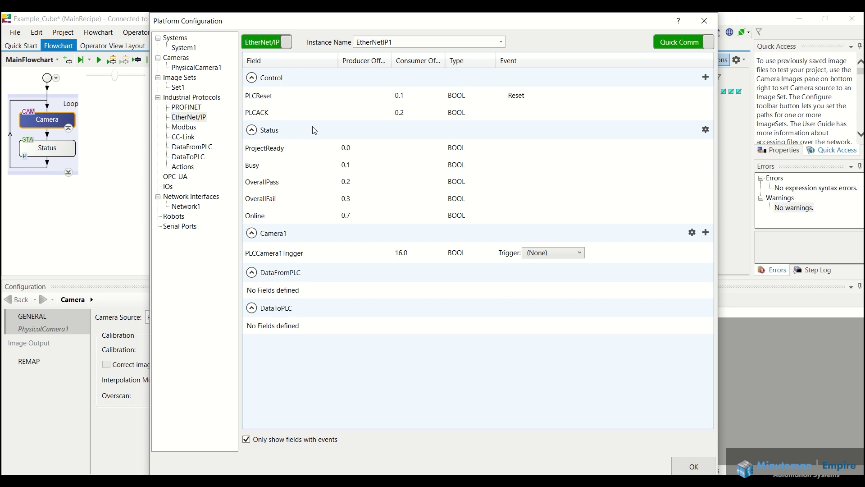
pyautogui.click(270, 41)
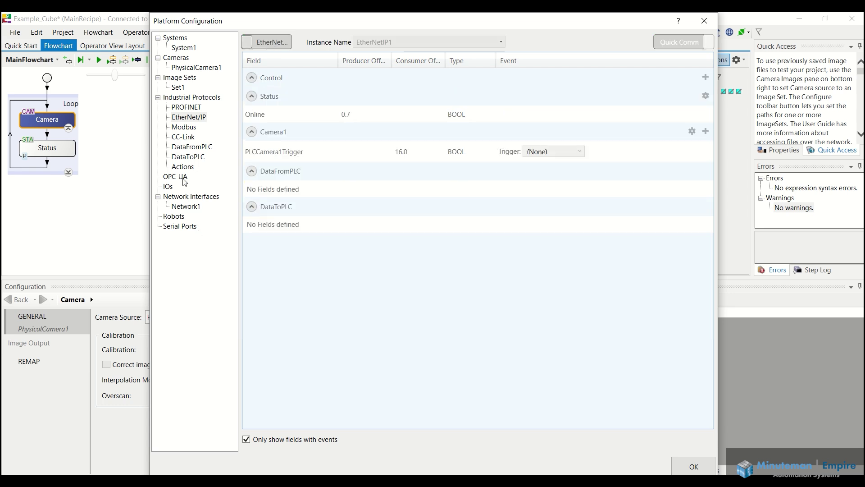
pyautogui.click(183, 218)
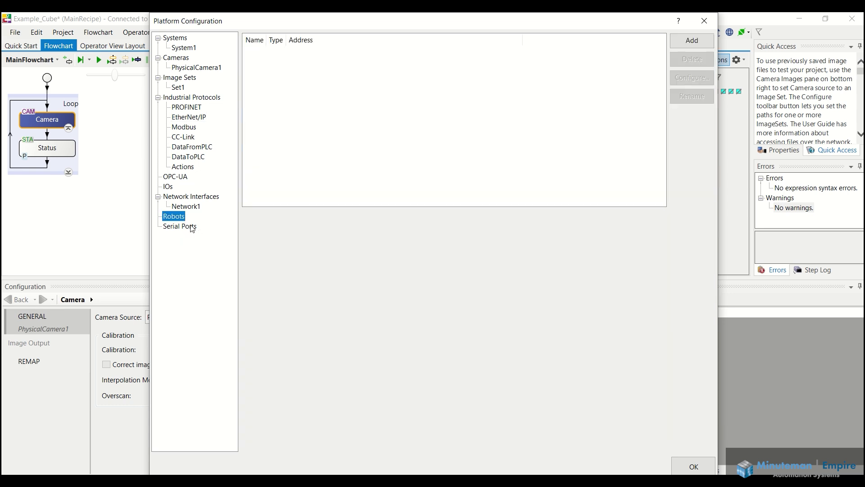
pyautogui.click(188, 226)
pyautogui.click(184, 219)
pyautogui.click(704, 21)
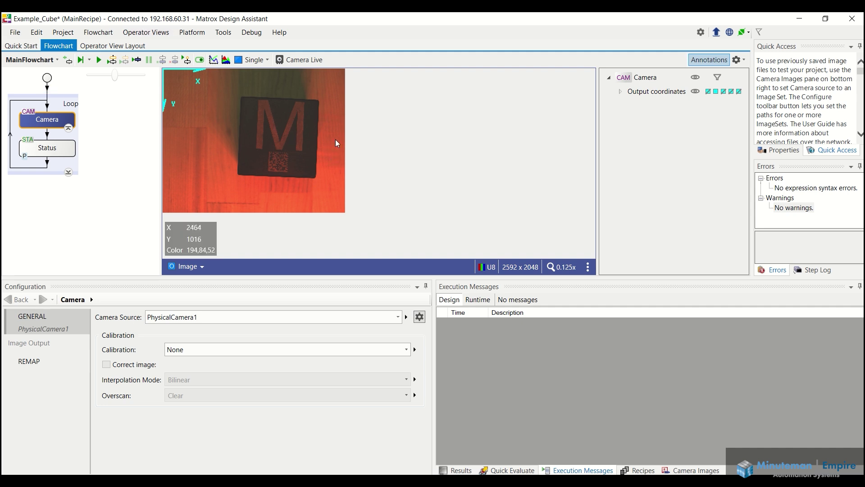
# Change PhysicalCamera1's Color Mode from Color to Grayscale, then rerun the project.
pyautogui.click(68, 35)
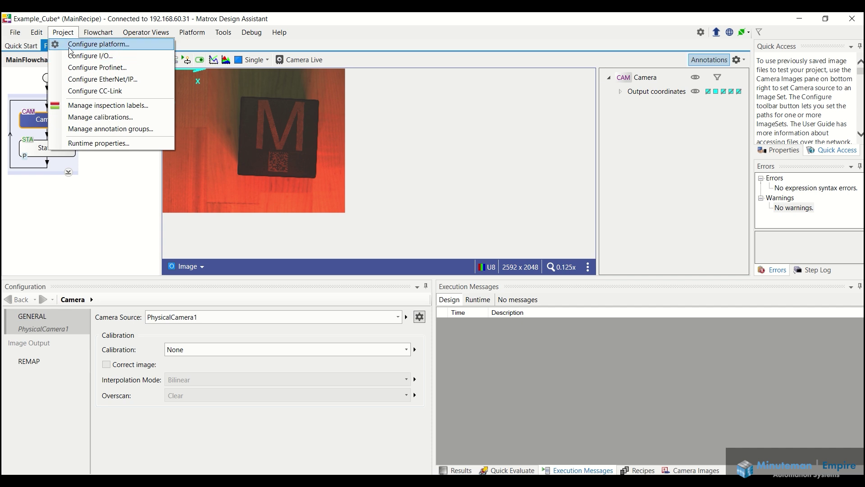
pyautogui.click(79, 43)
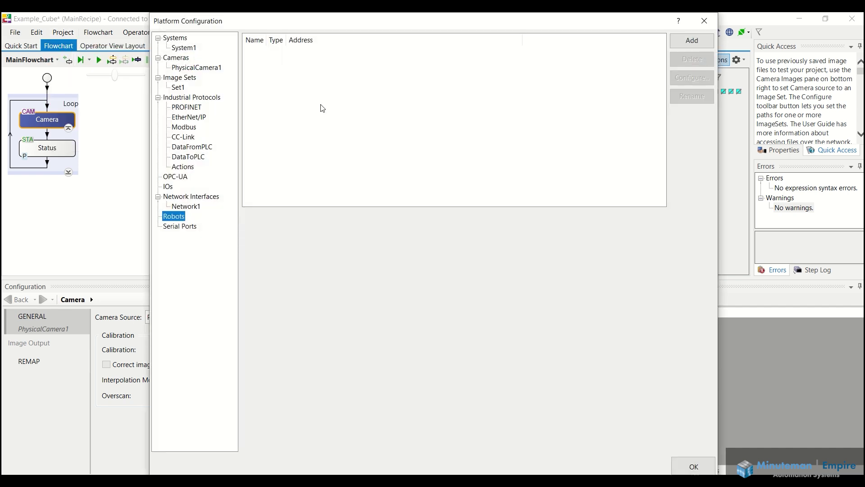
pyautogui.click(210, 68)
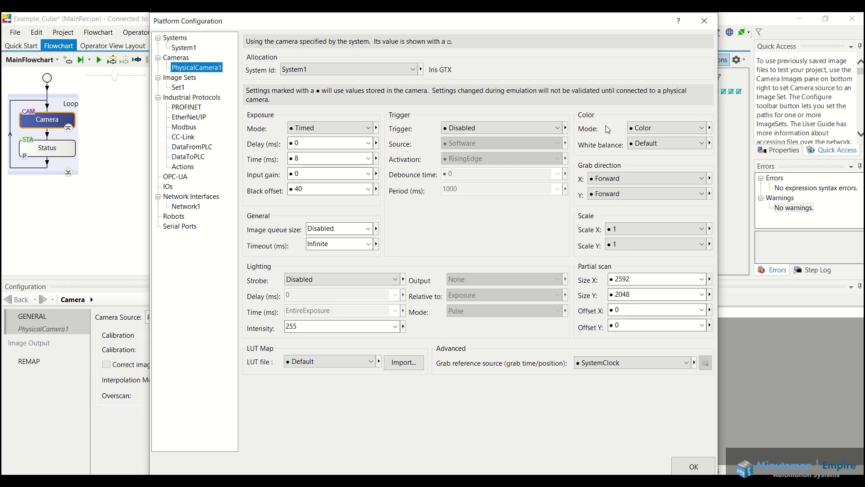
pyautogui.click(684, 129)
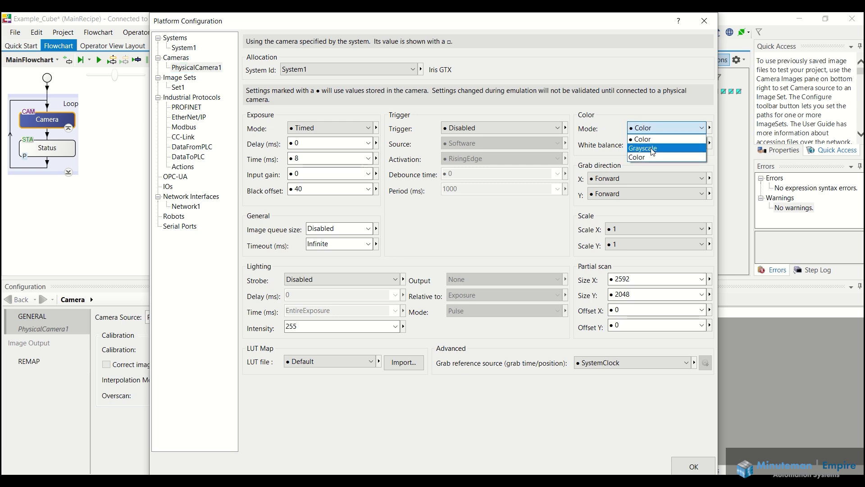
pyautogui.click(653, 150)
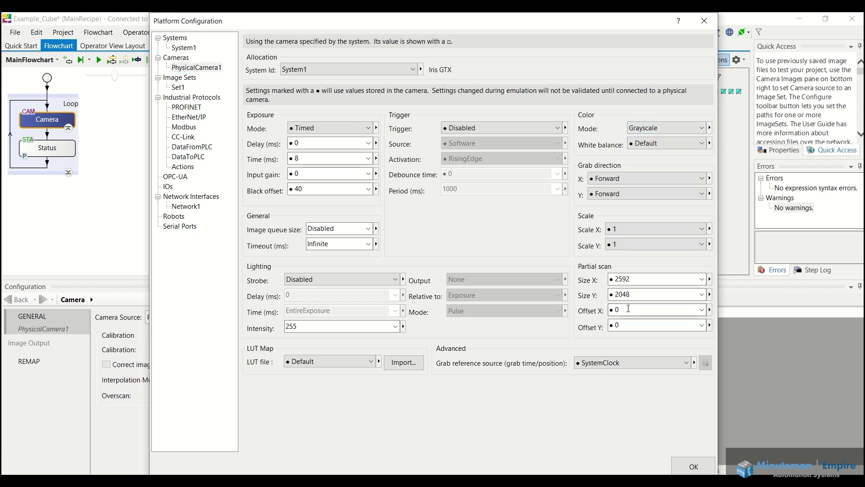
pyautogui.click(697, 466)
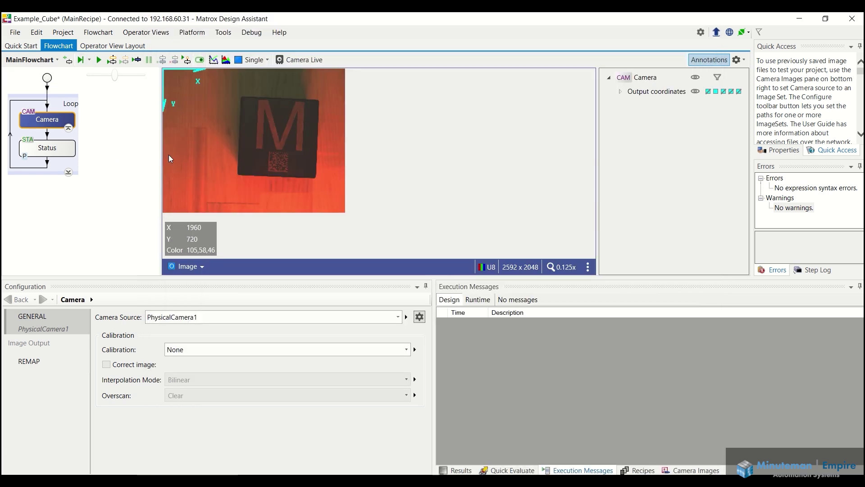
pyautogui.click(80, 60)
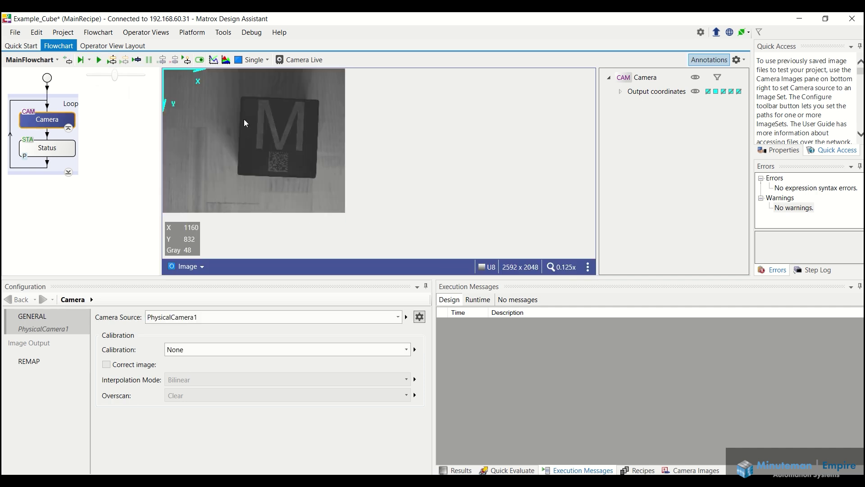
# Acquire a new 2592 x 2048 U8 grayscale image of the M cube.
pyautogui.moveTo(47, 134)
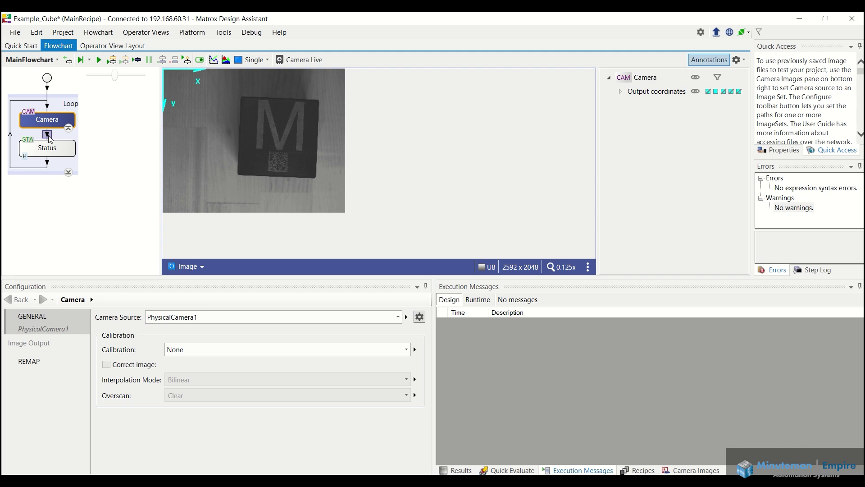
# Open Add Step between Camera and Status and browse the Analysis, 3D, Measurements and Classification categories.
pyautogui.doubleClick(47, 135)
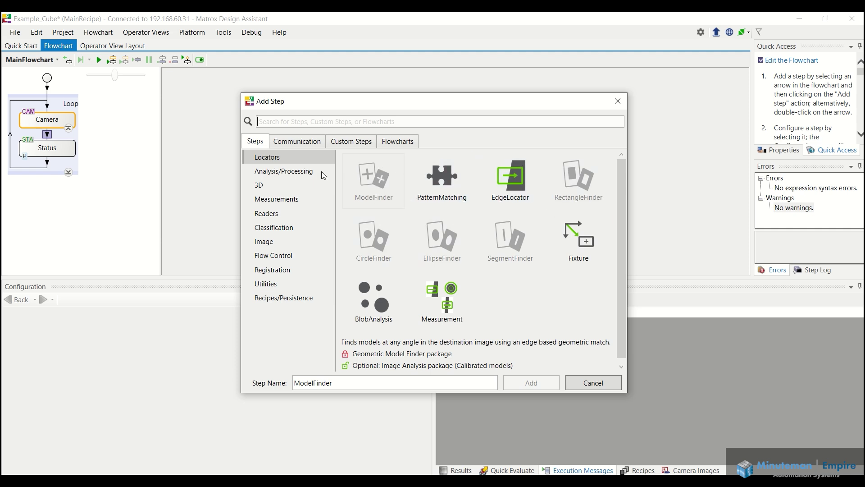
pyautogui.click(294, 171)
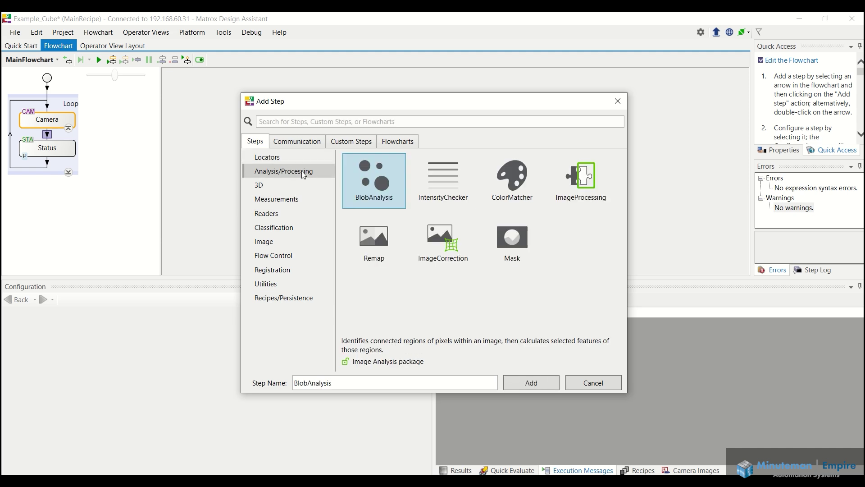
pyautogui.click(271, 189)
pyautogui.click(282, 200)
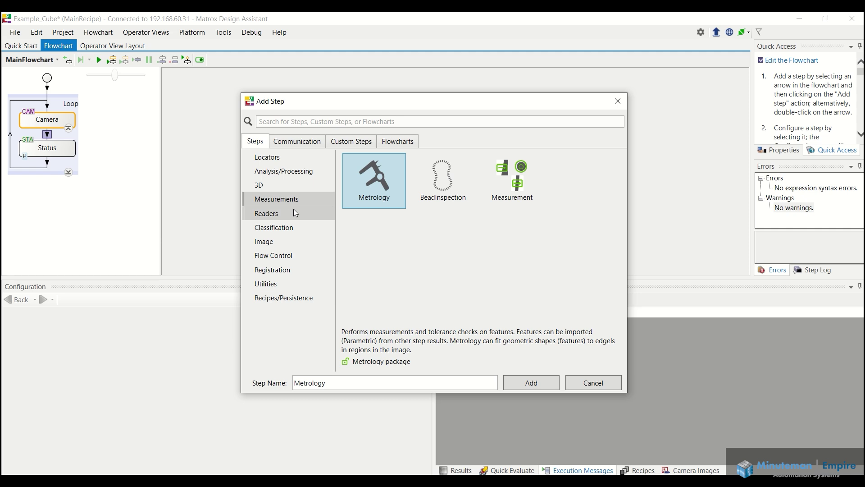
pyautogui.click(294, 214)
pyautogui.click(293, 228)
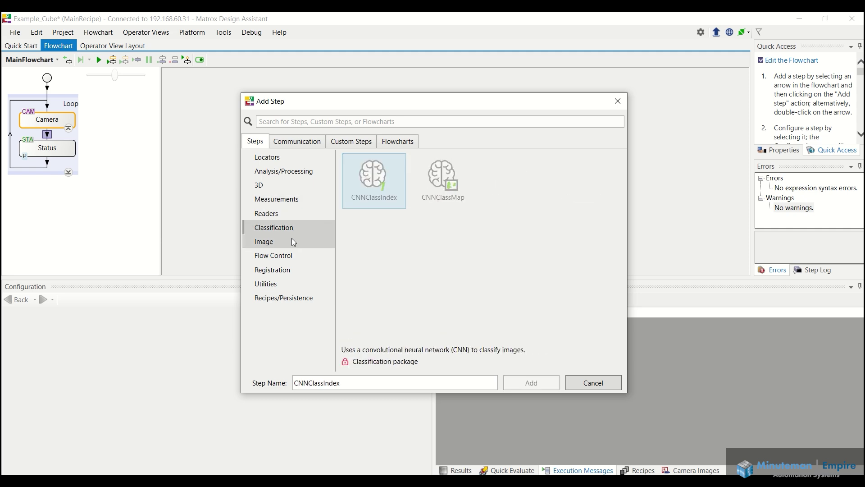
# Browse the Image, Flow Control, Registration and Utilities categories, then add CodeReader from Readers.
pyautogui.click(292, 240)
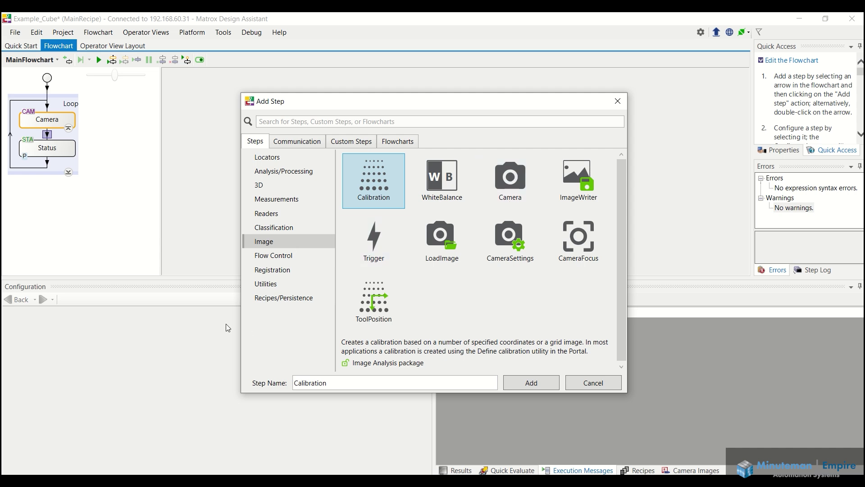
pyautogui.click(273, 257)
pyautogui.click(283, 272)
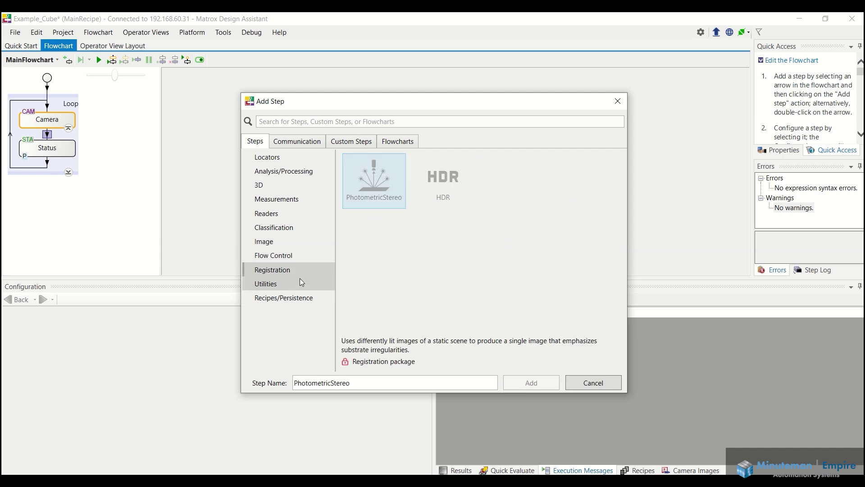
pyautogui.click(299, 278)
pyautogui.click(305, 252)
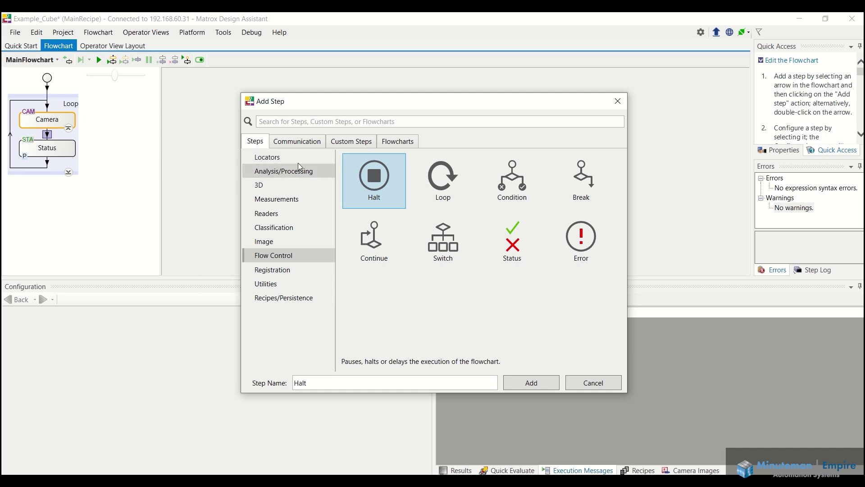
pyautogui.click(298, 215)
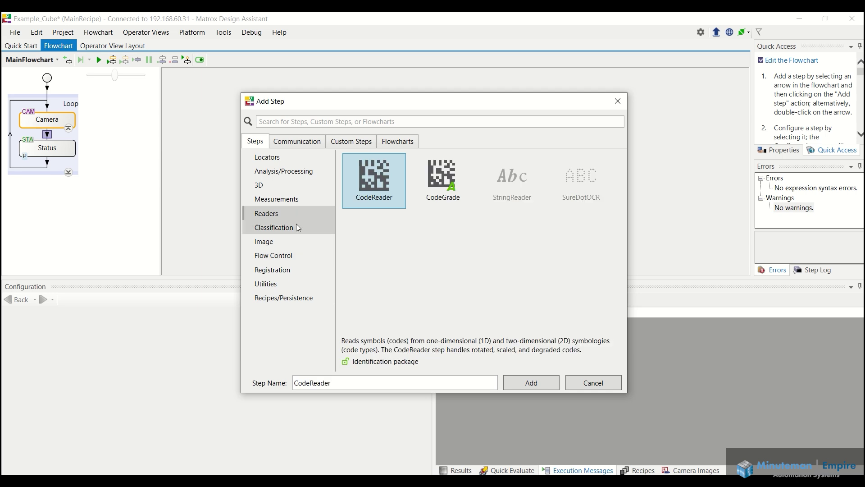
pyautogui.doubleClick(382, 174)
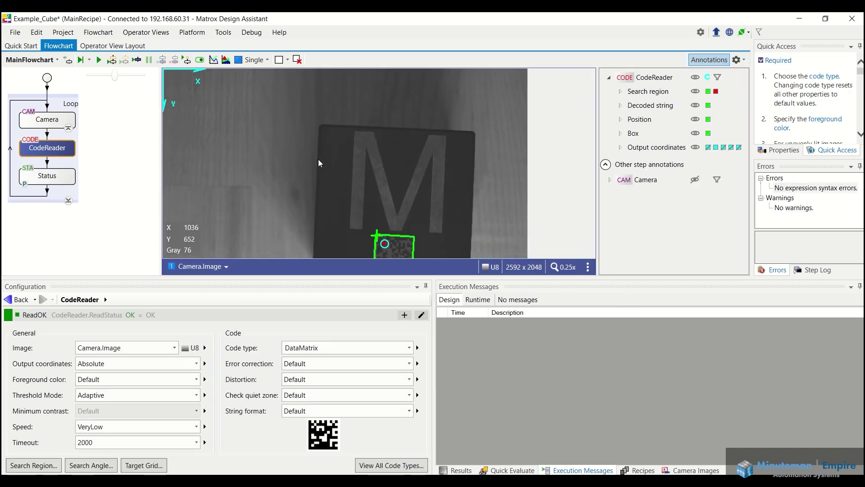
# Keep DataMatrix as the CodeReader code type and select the insertion point after CodeReader.
pyautogui.scroll(-1, 320, 155)
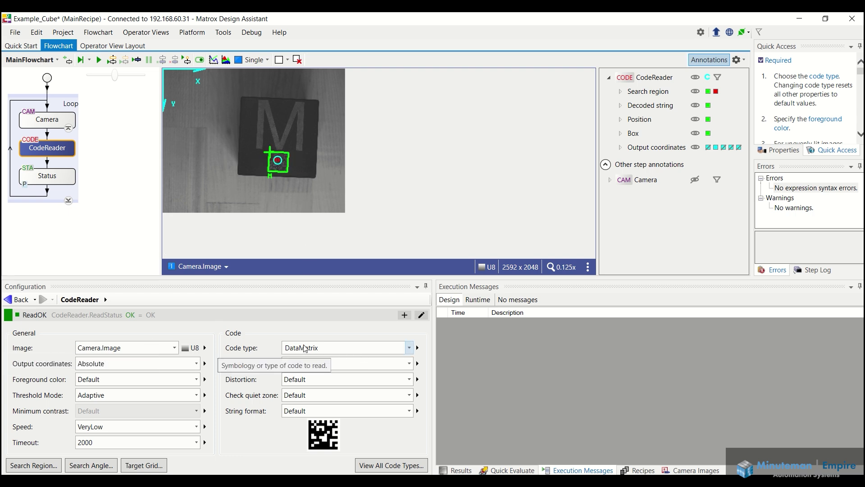
pyautogui.click(409, 347)
pyautogui.scroll(-1, 355, 251)
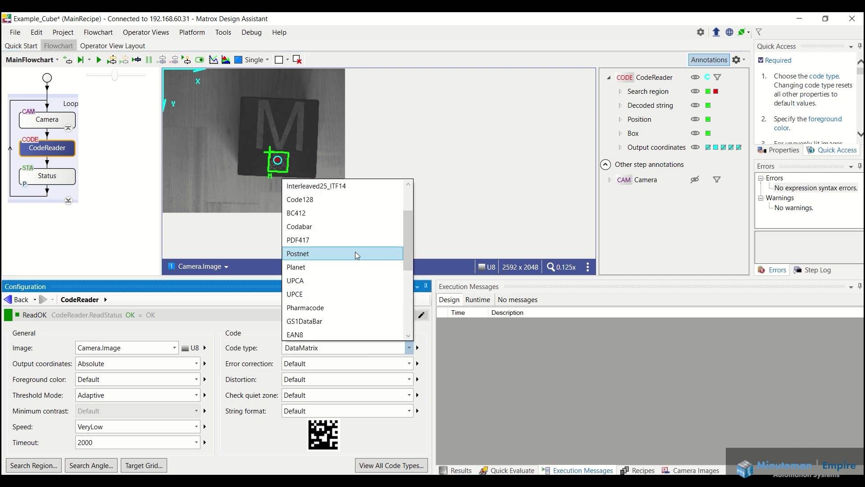
pyautogui.scroll(2, 355, 248)
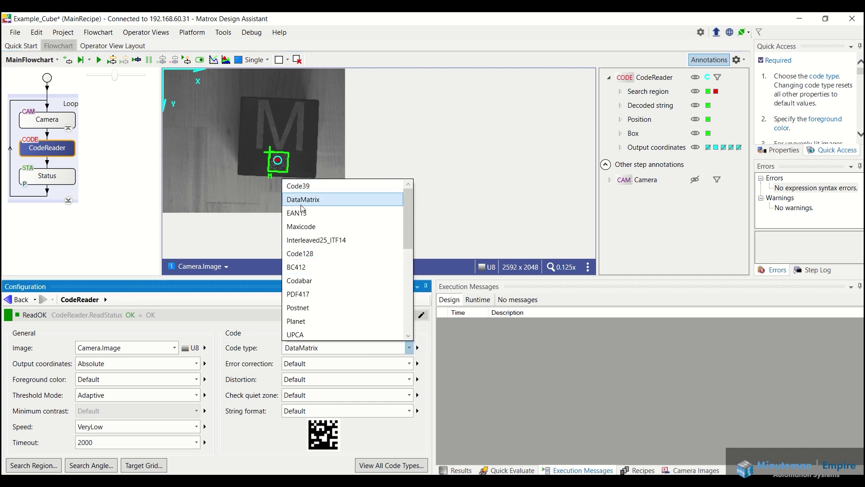
pyautogui.click(327, 198)
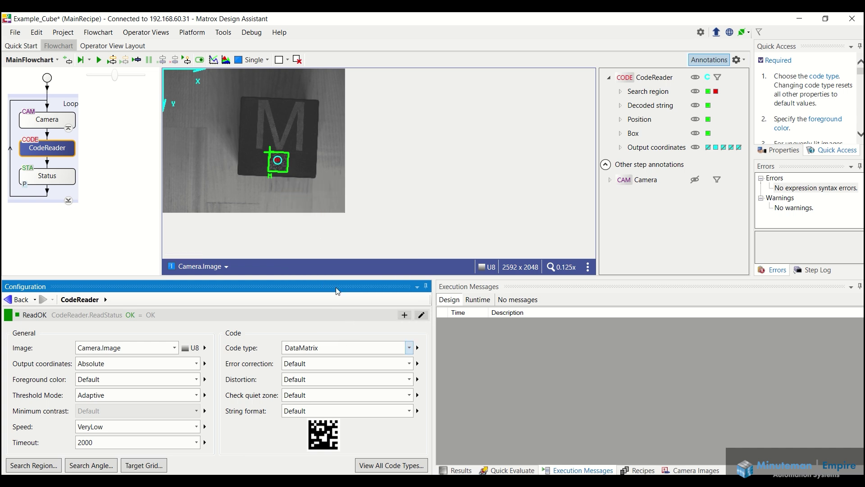
pyautogui.scroll(1, 358, 157)
pyautogui.click(462, 152)
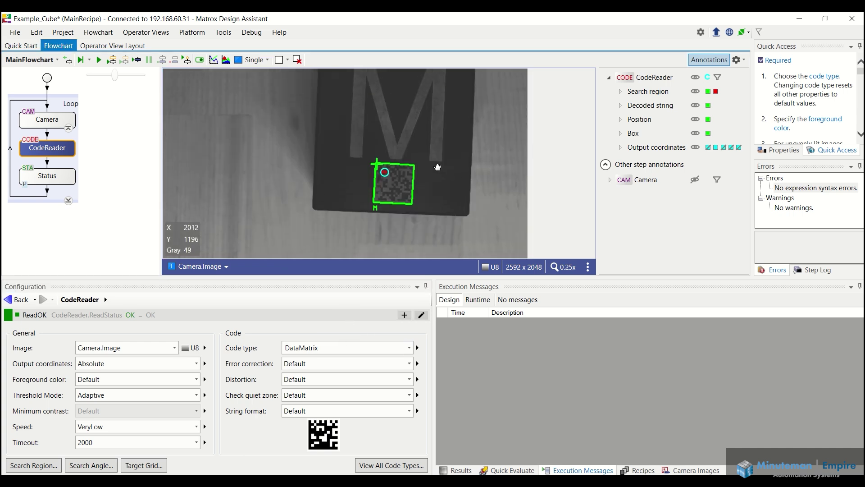
pyautogui.scroll(-1, 420, 164)
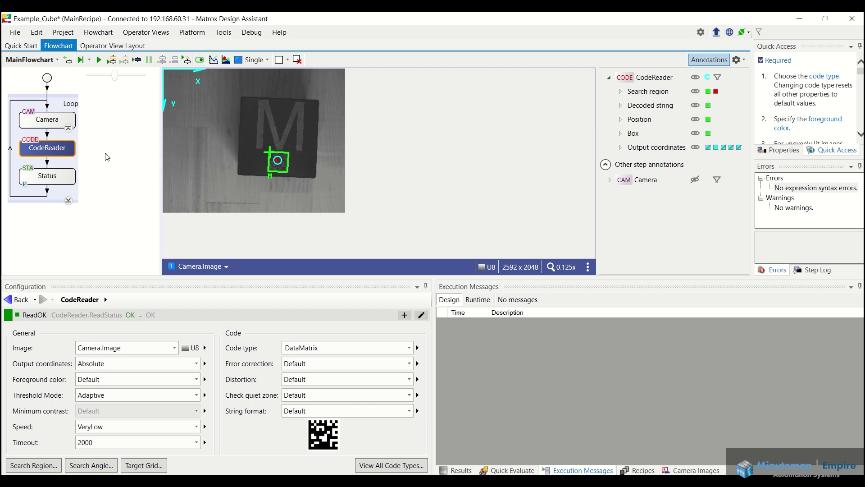
pyautogui.moveTo(62, 148)
pyautogui.click(51, 164)
# Insert a CodeGrade step after CodeReader and set its Grading Standard to AimDPM.
pyautogui.doubleClick(51, 164)
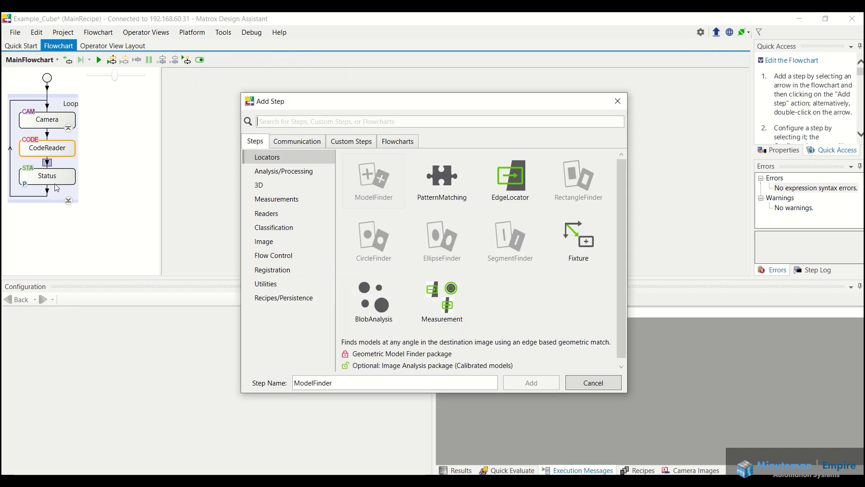
pyautogui.click(290, 212)
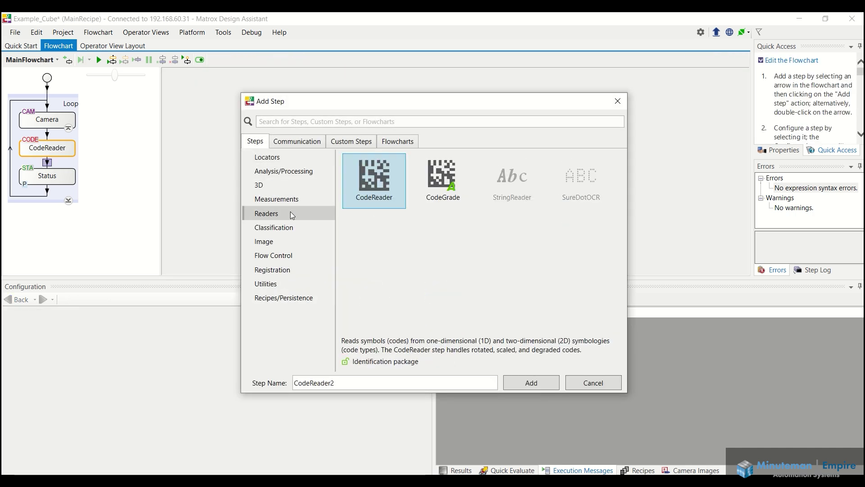
pyautogui.doubleClick(449, 183)
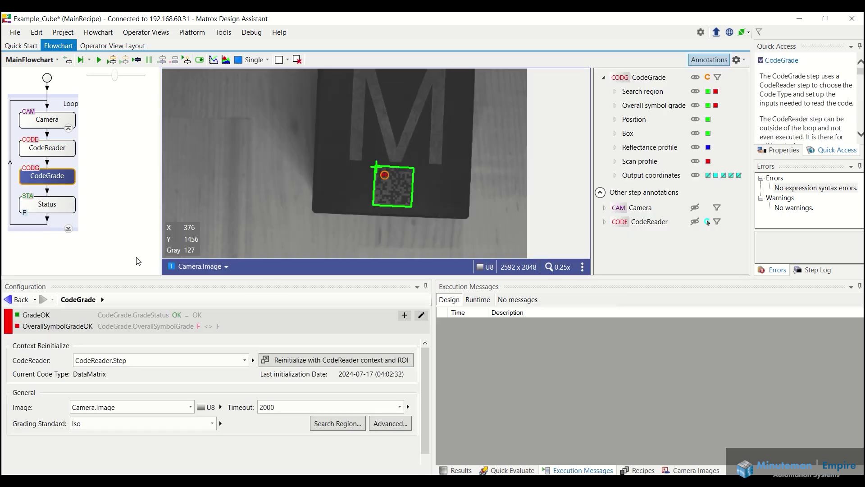
pyautogui.moveTo(58, 153)
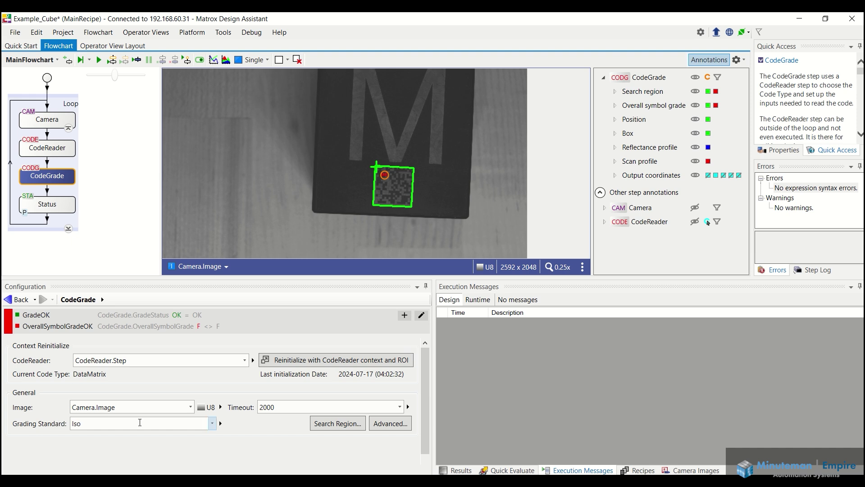
pyautogui.click(212, 423)
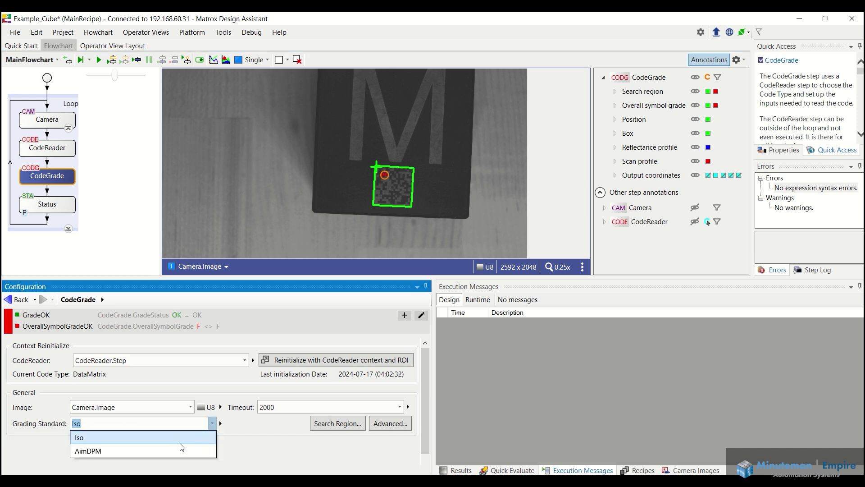
pyautogui.click(140, 451)
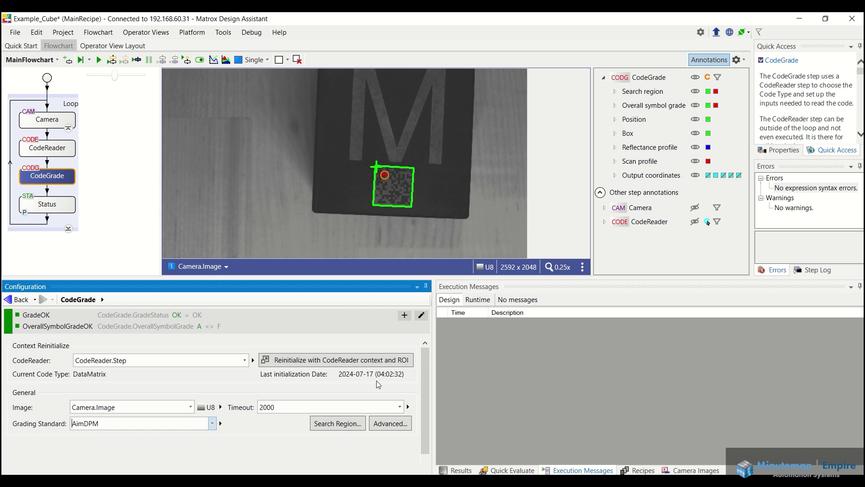
# Open Quick Evaluate from the Results tab and add CodeReader.DecodedString, showing "M".
pyautogui.click(458, 470)
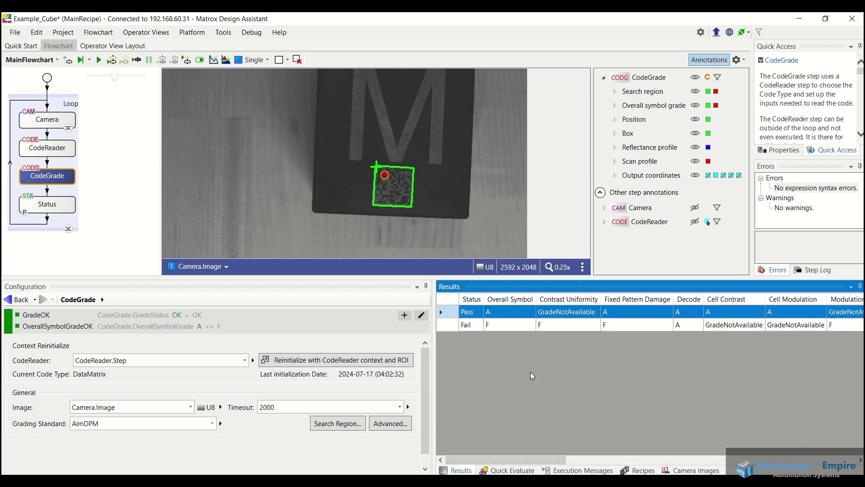
pyautogui.click(513, 470)
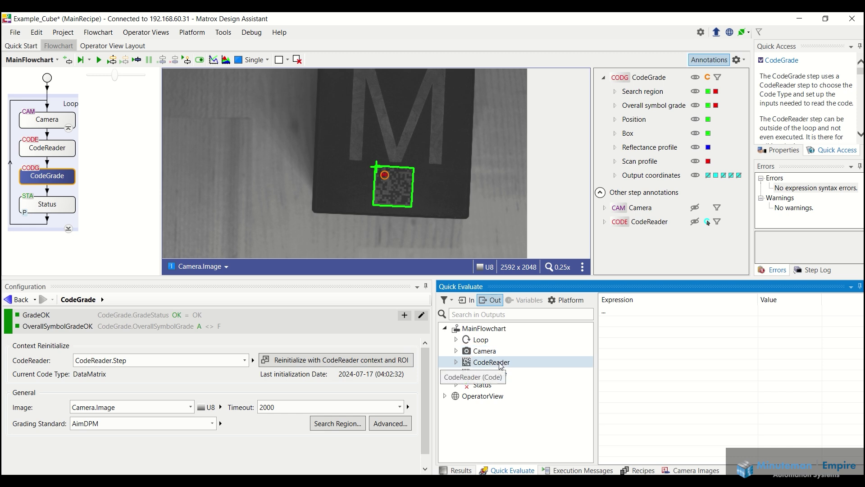
pyautogui.click(457, 362)
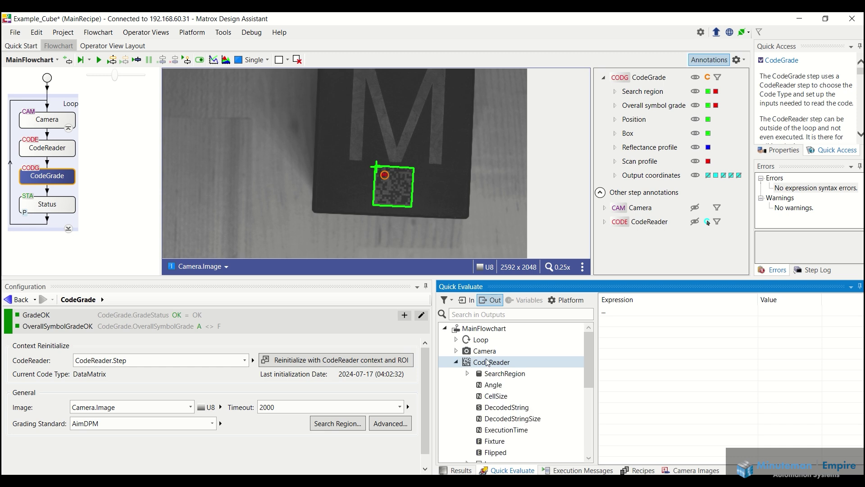
pyautogui.doubleClick(521, 408)
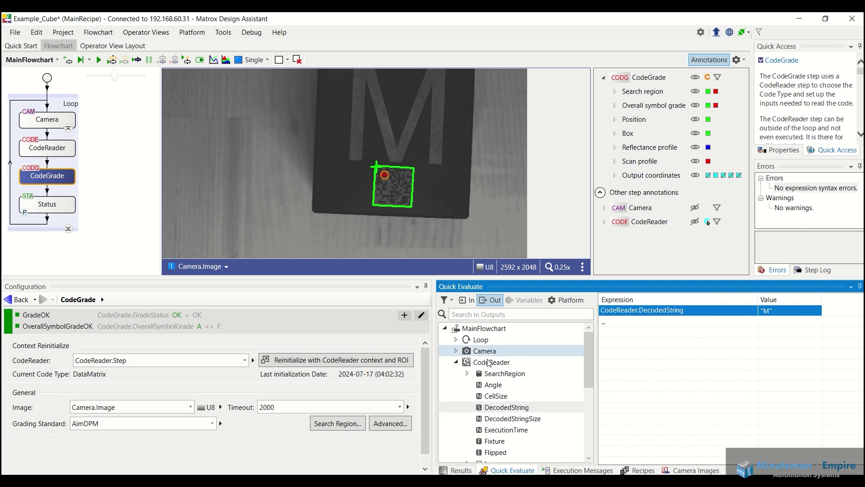
# Add CodeGrade.OverallSymbolGrade to Quick Evaluate, showing grade A.
pyautogui.click(457, 362)
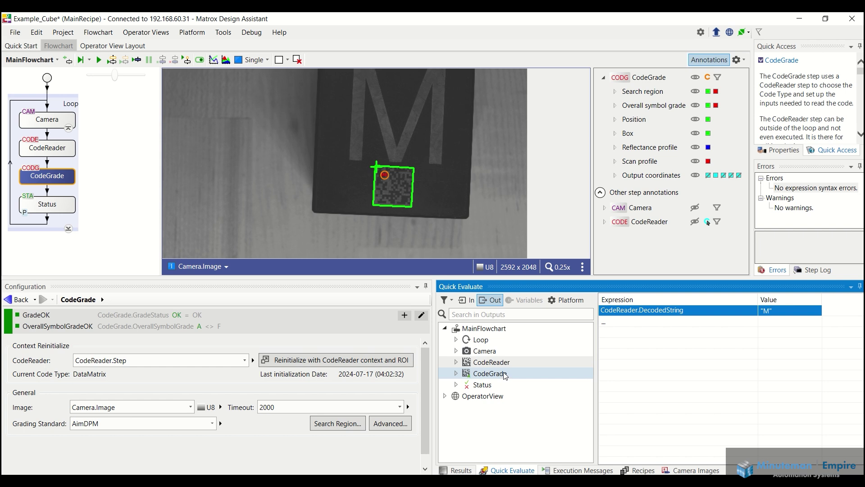
pyautogui.click(456, 373)
pyautogui.scroll(-1, 542, 359)
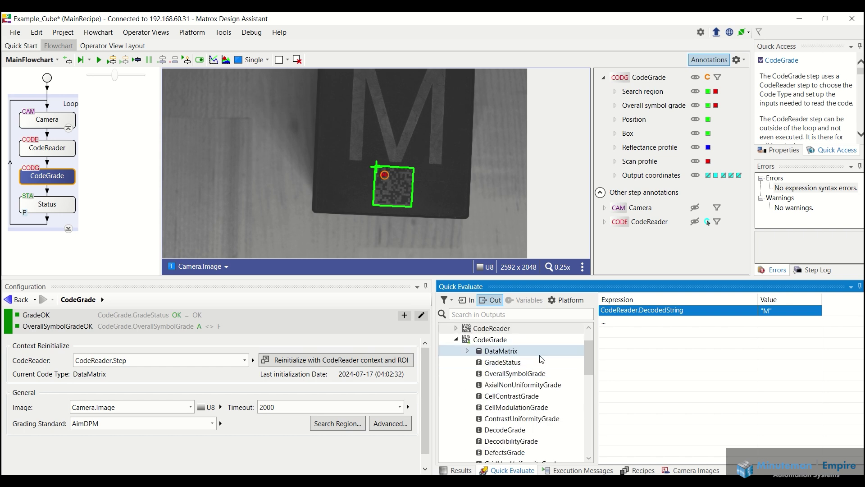
pyautogui.moveTo(512, 376)
pyautogui.doubleClick(512, 377)
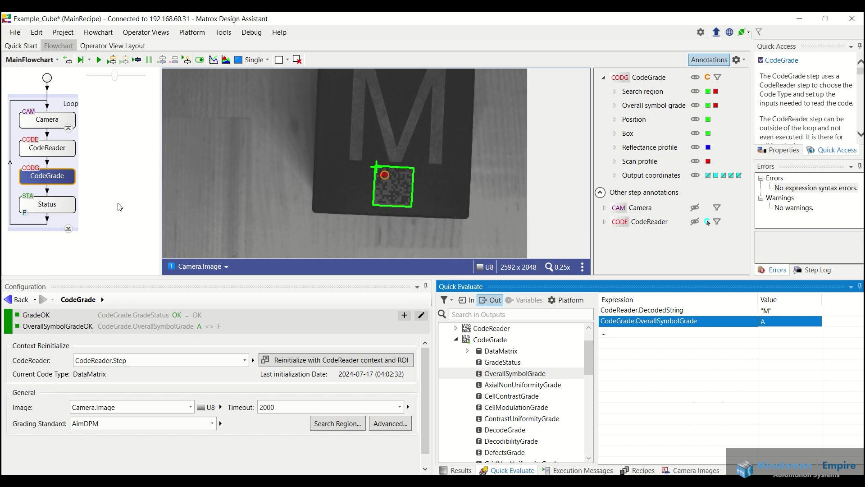
pyautogui.click(123, 186)
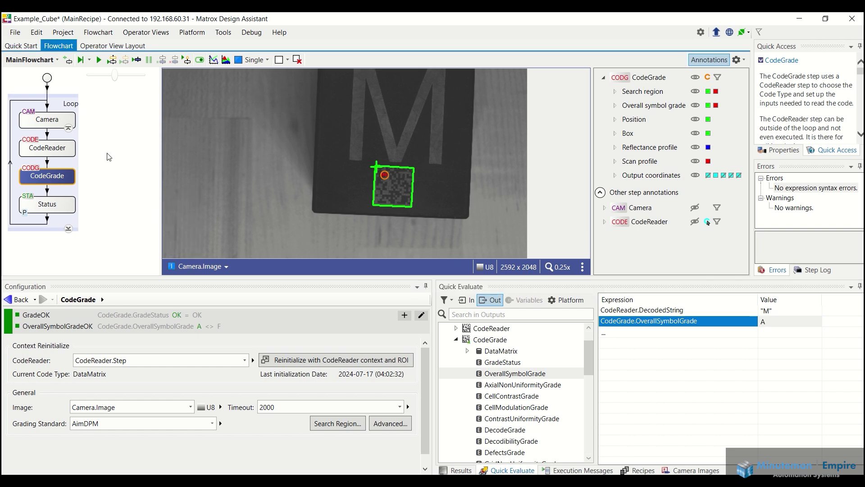
# Run the inspection continuously, pause with decoded string "S2", and switch to the operator view layout.
pyautogui.click(98, 60)
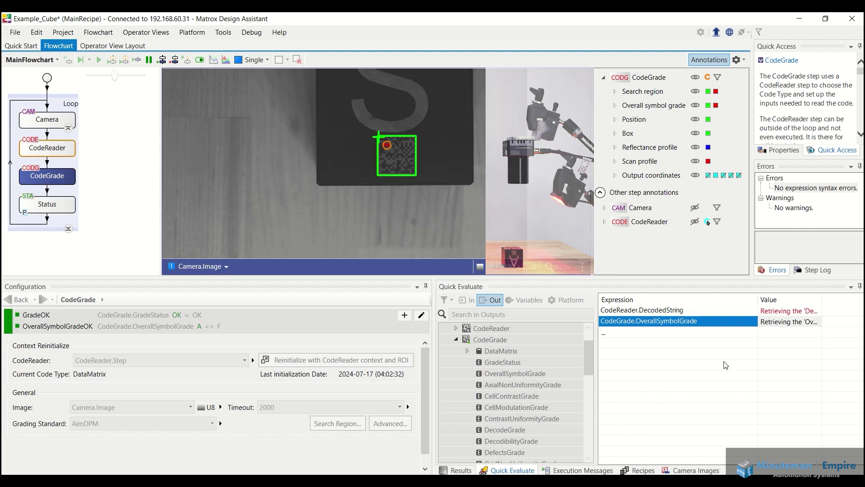
pyautogui.click(150, 57)
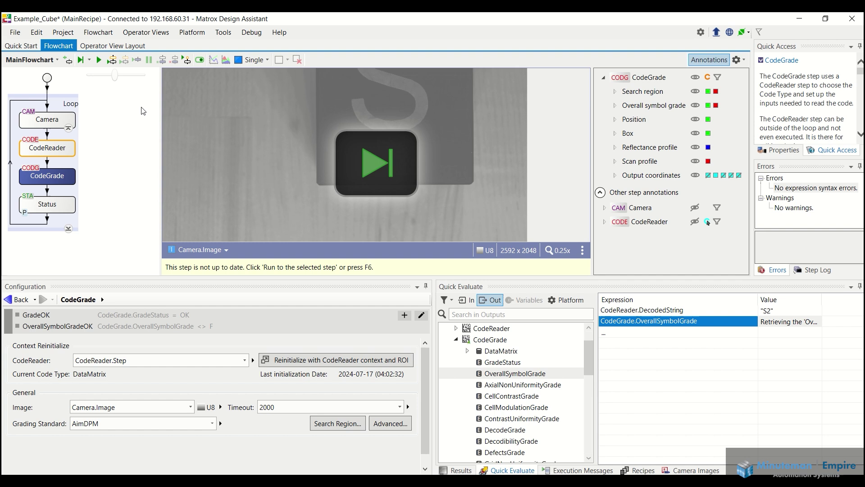
pyautogui.click(92, 46)
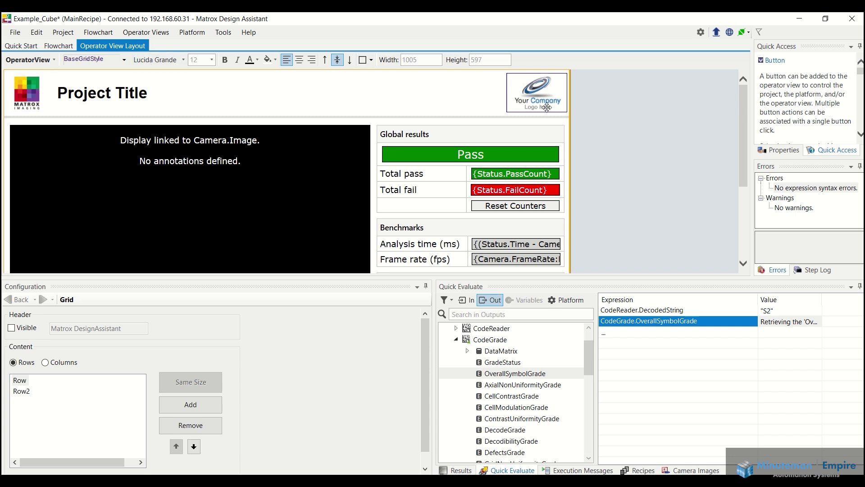
# Enlarge the operator view layout to reveal the Inspection Results and Operator Inputs sections.
pyautogui.scroll(-1, 541, 108)
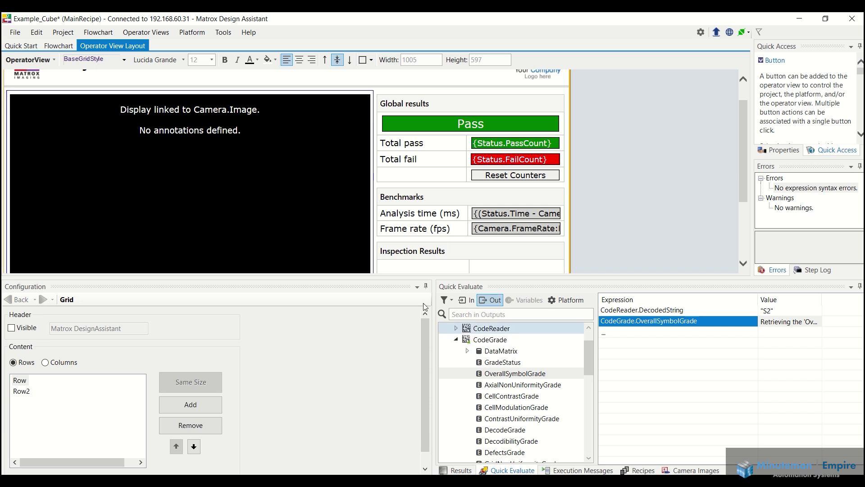
pyautogui.moveTo(402, 276); pyautogui.dragTo(399, 356)
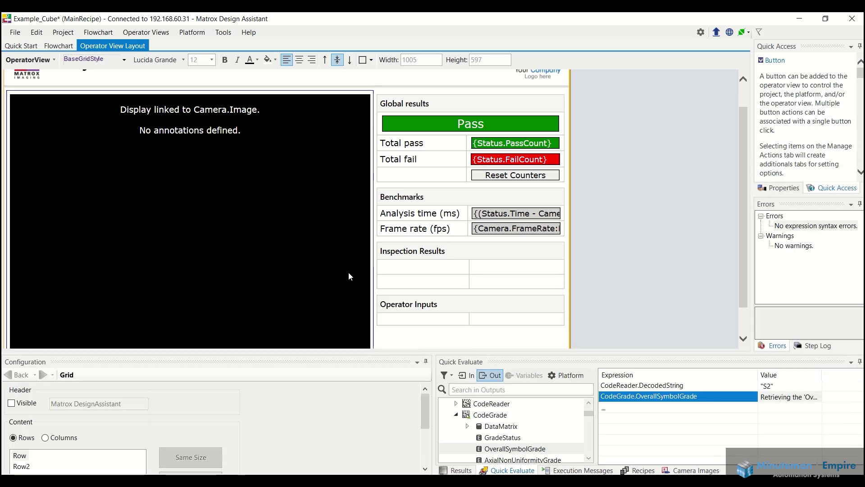